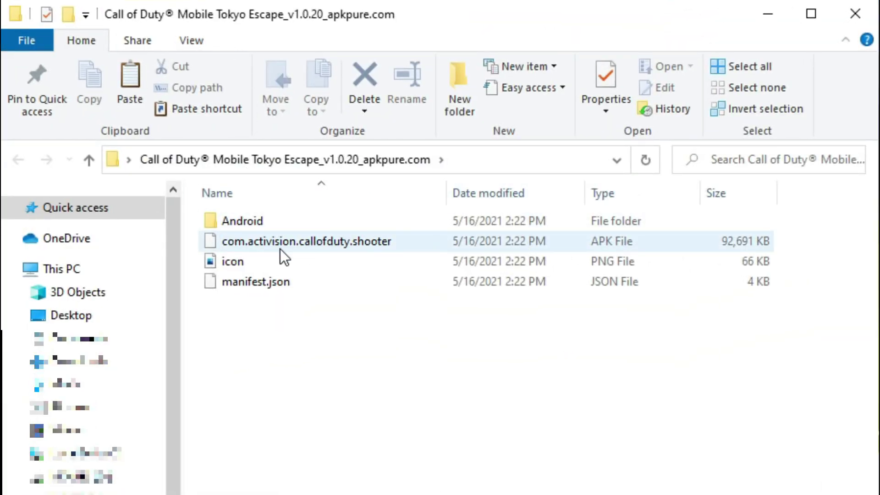
Step: Confirm both OBB files are in Android/obb/com.activision.callofduty.shooter, then close Explorer and refresh the desktop
double_click(246, 225)
double_click(248, 217)
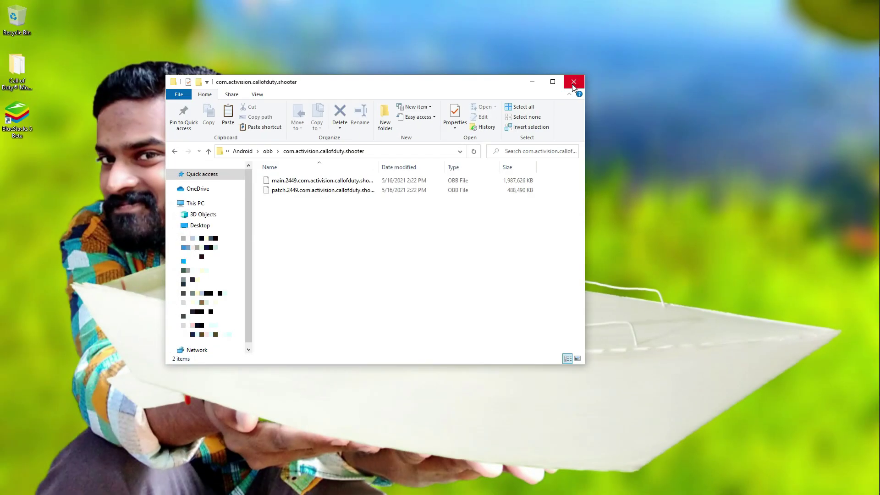
left_click(573, 83)
right_click(290, 128)
left_click(311, 157)
Step: Launch BlueStacks 5, move its window left, and open the System apps folder
double_click(21, 121)
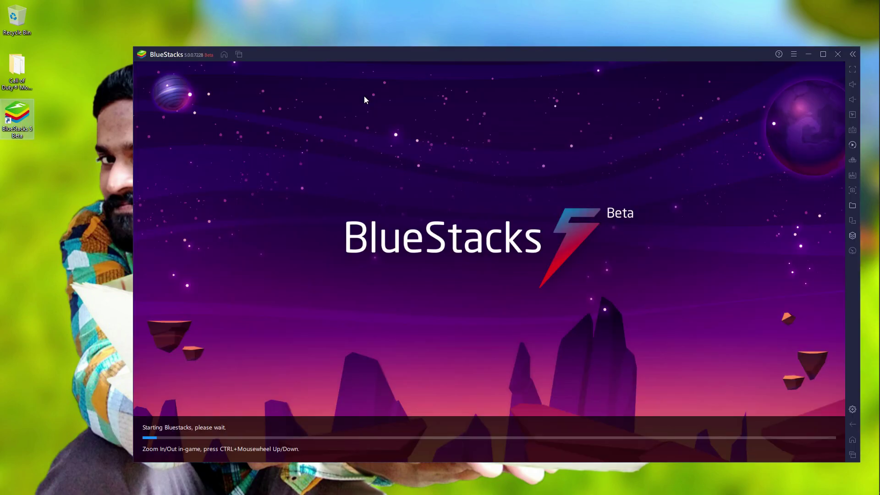
left_click_drag(471, 55, 418, 51)
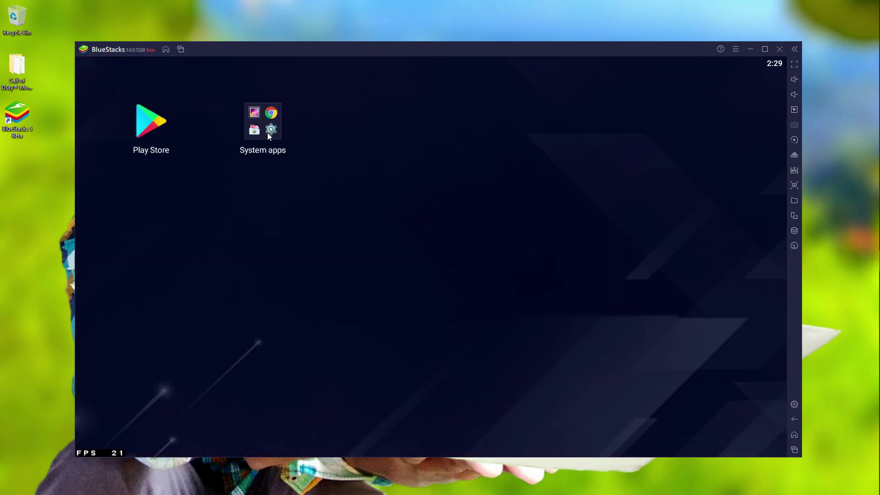
left_click(267, 132)
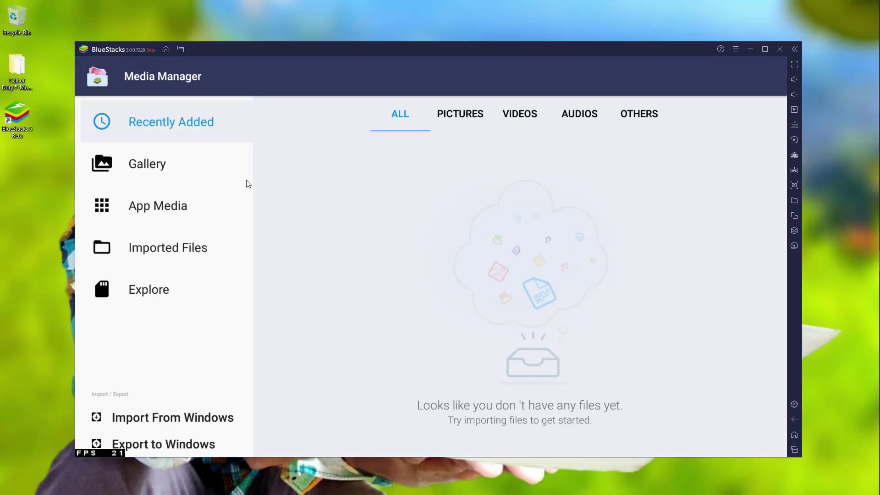
Step: Import the com.activision.callofduty.shooter APK from the Desktop's Call of Duty folder via Import From Windows
left_click(167, 418)
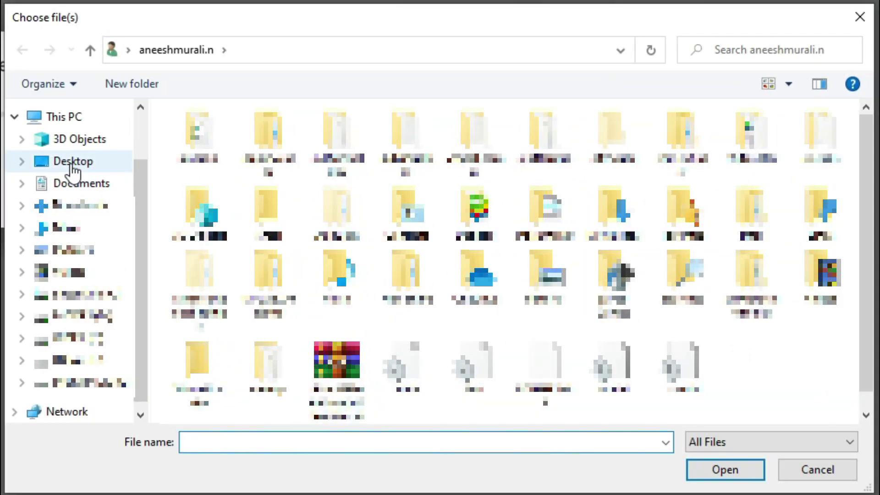
left_click(73, 165)
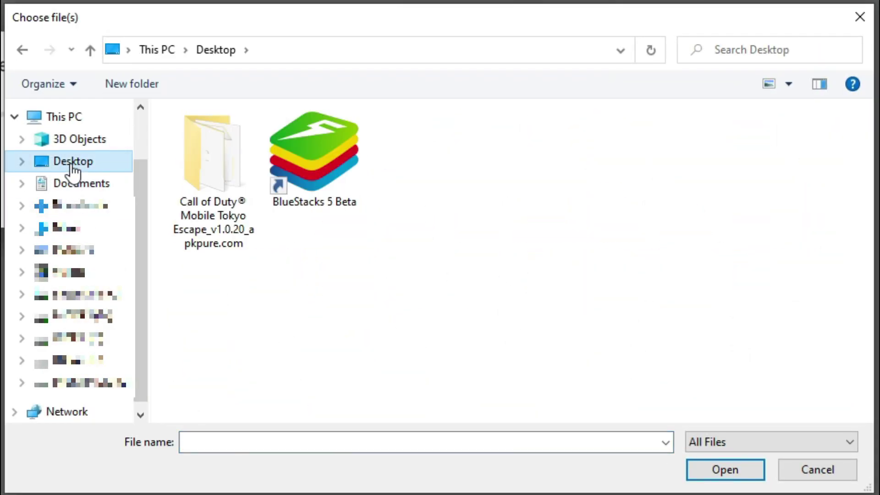
left_click(215, 165)
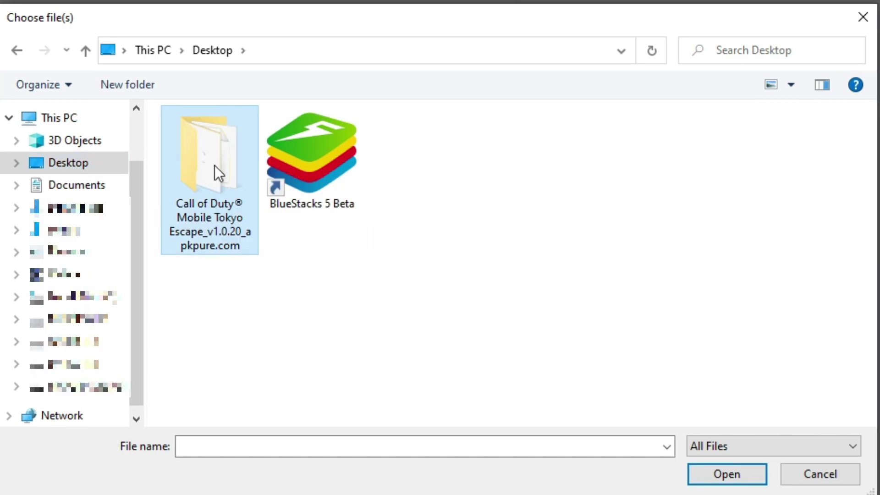
left_click(732, 481)
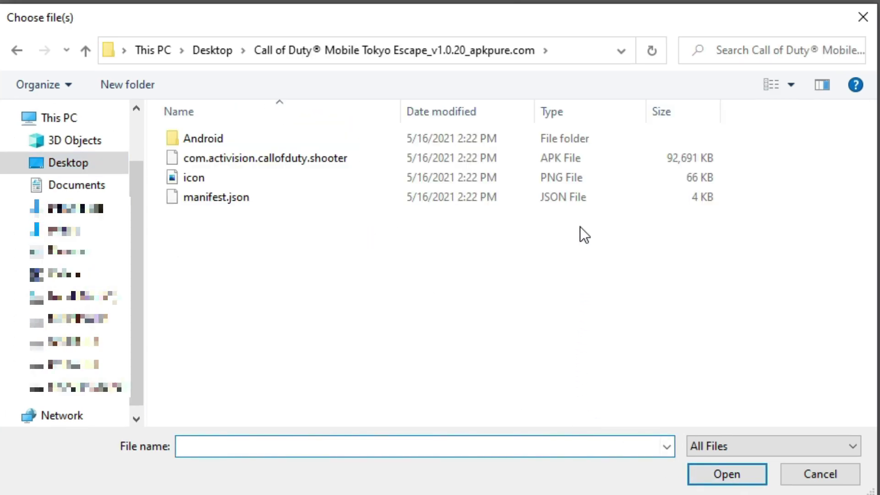
left_click(488, 163)
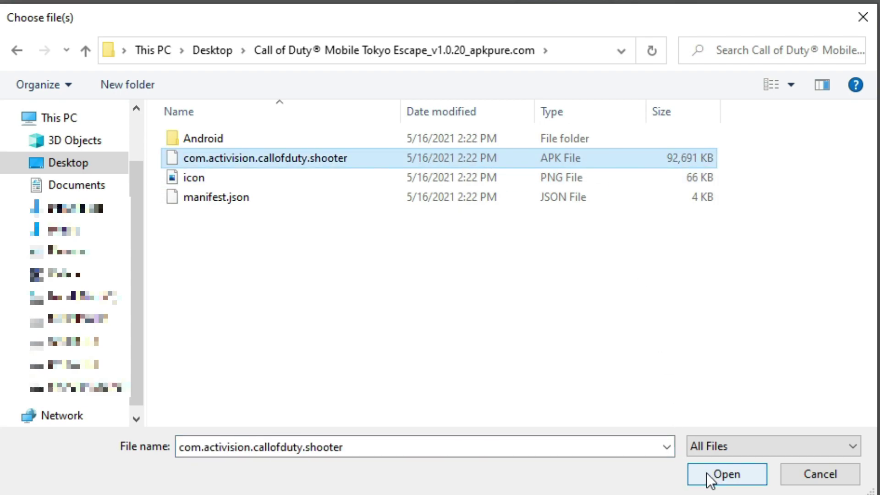
left_click(726, 475)
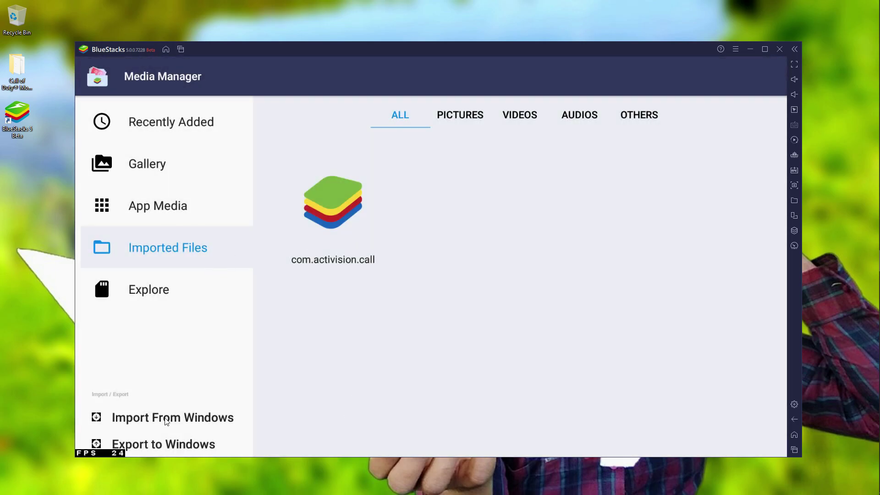
Step: In a new Windows import, browse to Desktop > Call of Duty > Android > obb > com.activision.callofduty.shooter
left_click(165, 422)
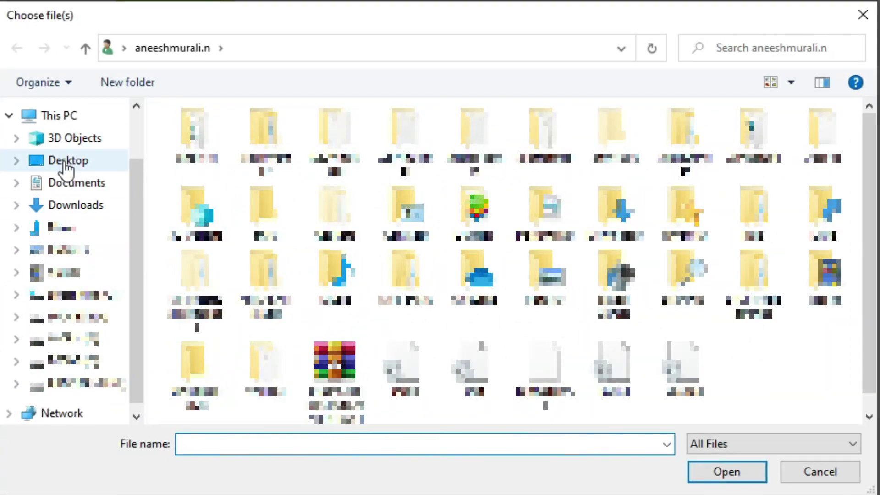
left_click(65, 165)
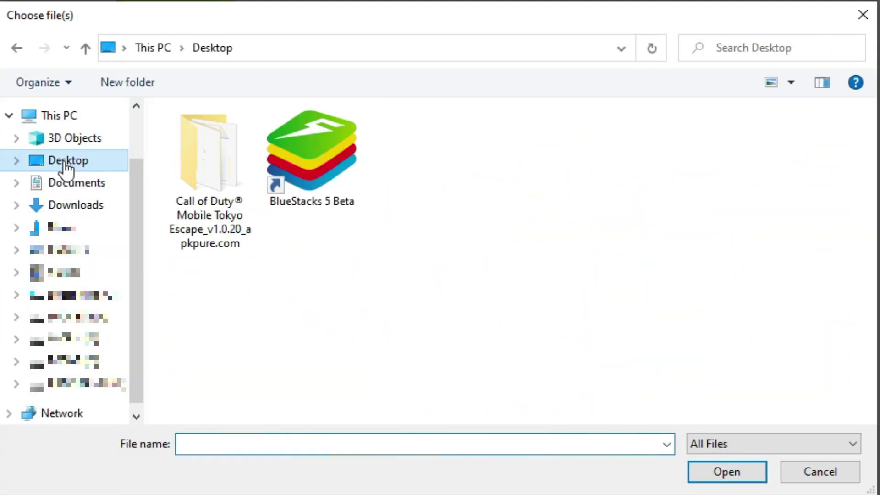
left_click(218, 164)
left_click(726, 474)
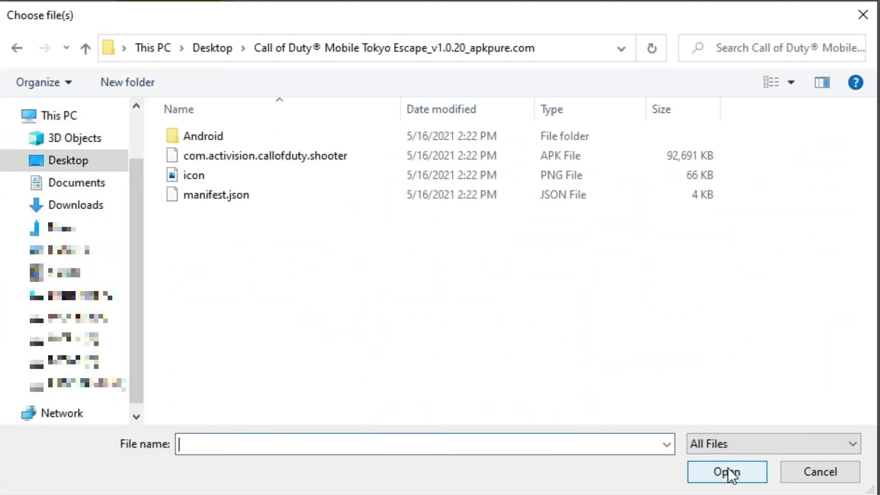
double_click(201, 141)
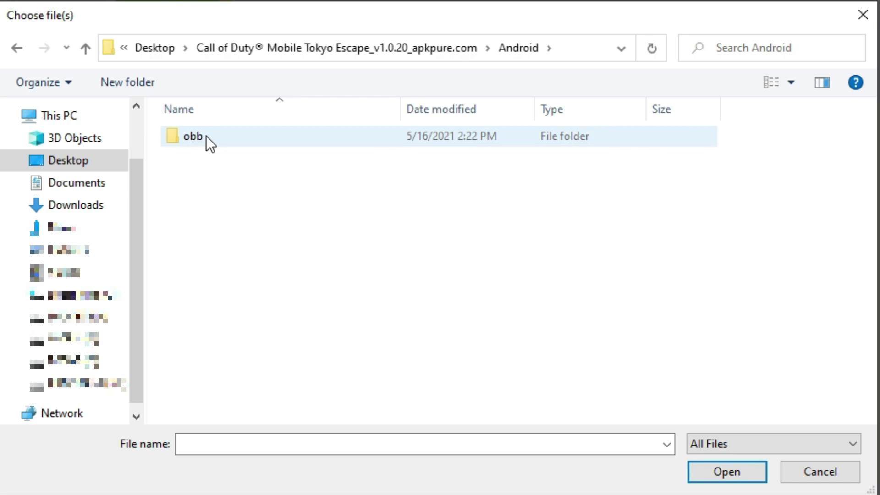
double_click(206, 141)
double_click(258, 137)
Step: Import the main and patch OBB files, then back out to the Media Manager exit prompt
left_click(259, 137)
left_click(258, 155, "shift")
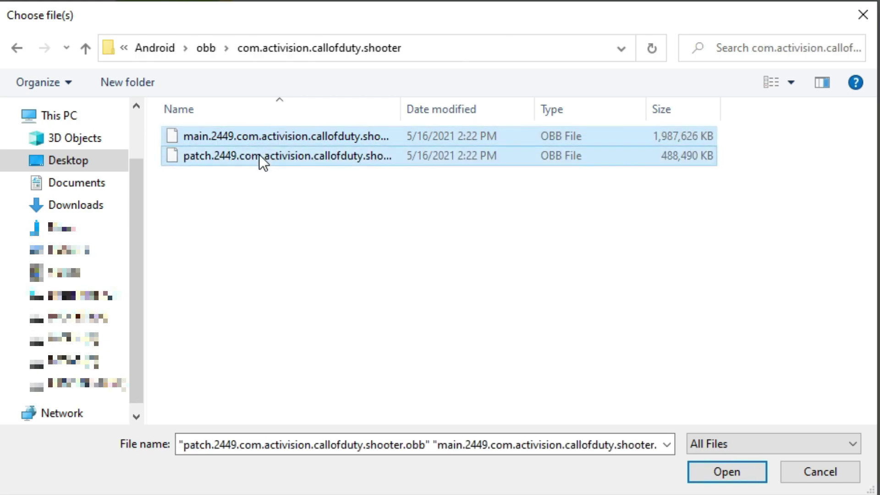
left_click(717, 473)
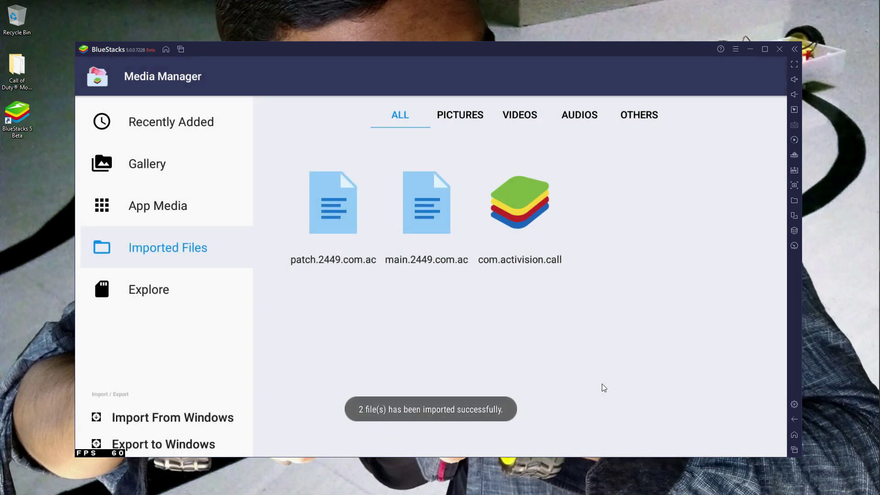
left_click(793, 419)
left_click(794, 420)
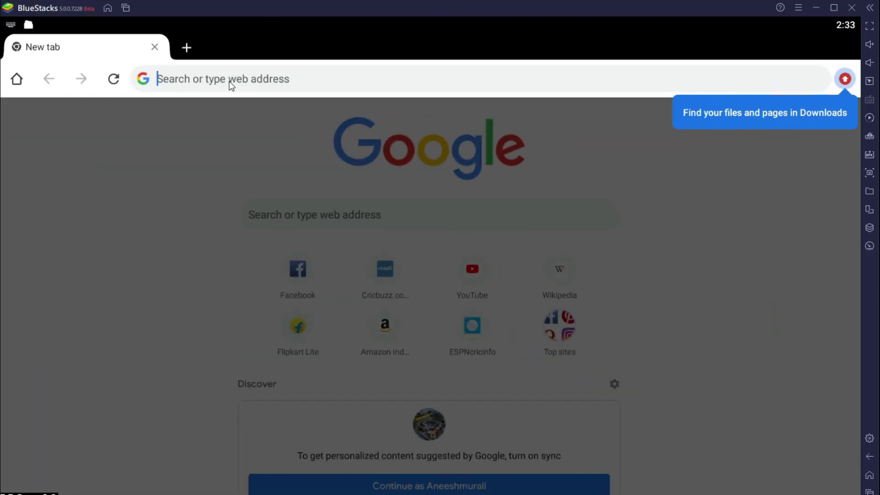
type("apkpure")
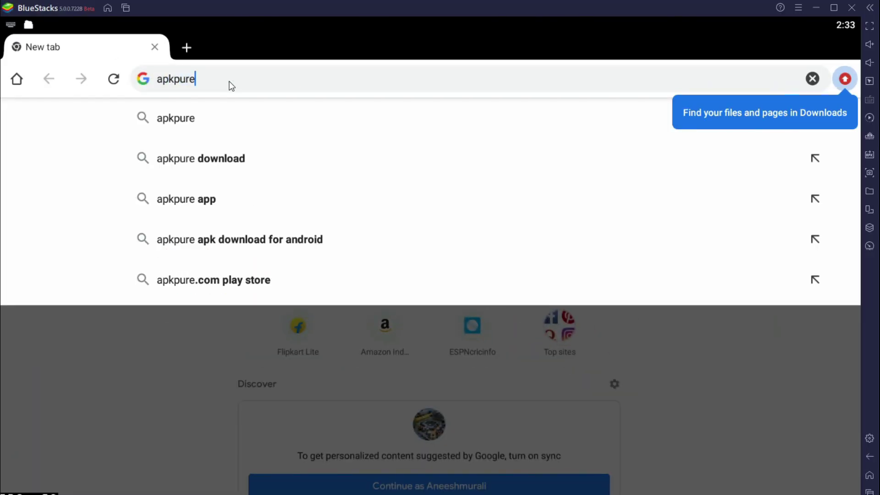
type(" es")
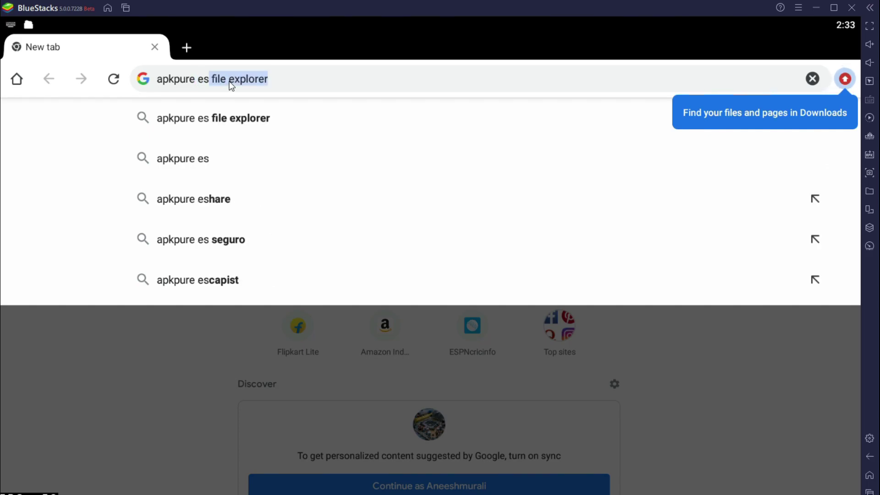
Step: Download the 17.22 MB ES File Explorer APK from APKPure and check its progress in notifications
key("Return")
left_click(252, 375)
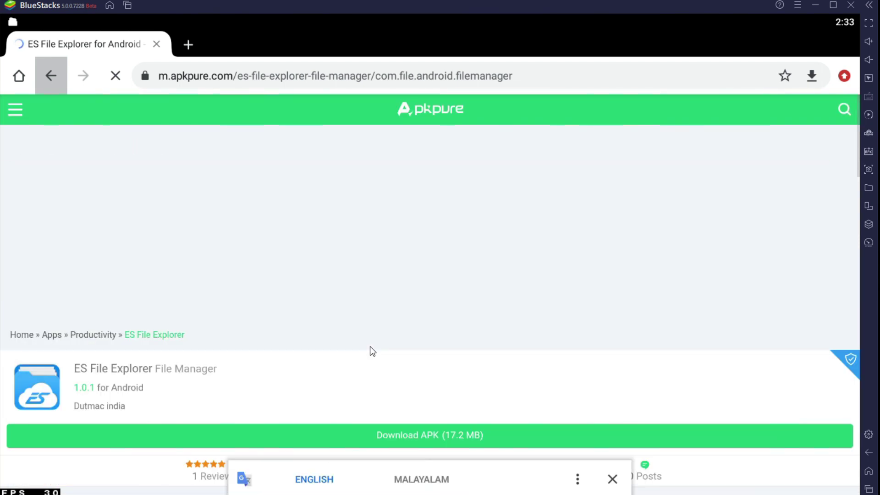
scroll(189, 263, "down", 2)
scroll(189, 263, "down", 2)
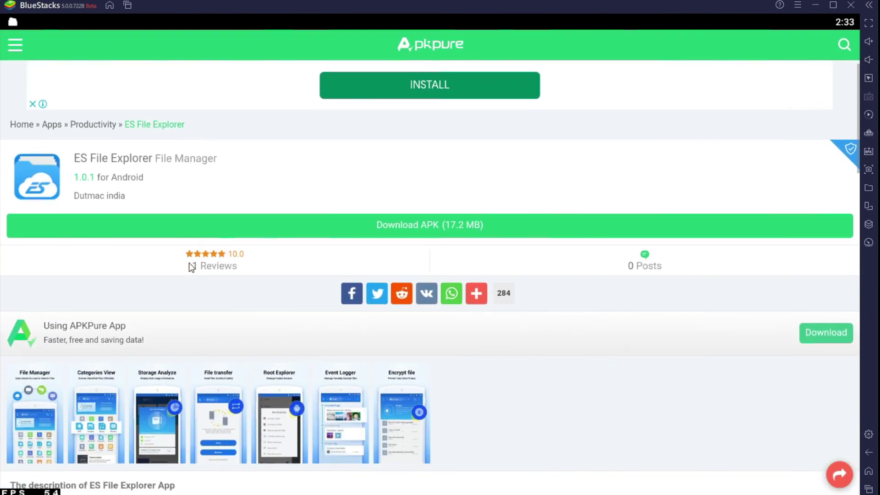
left_click(378, 258)
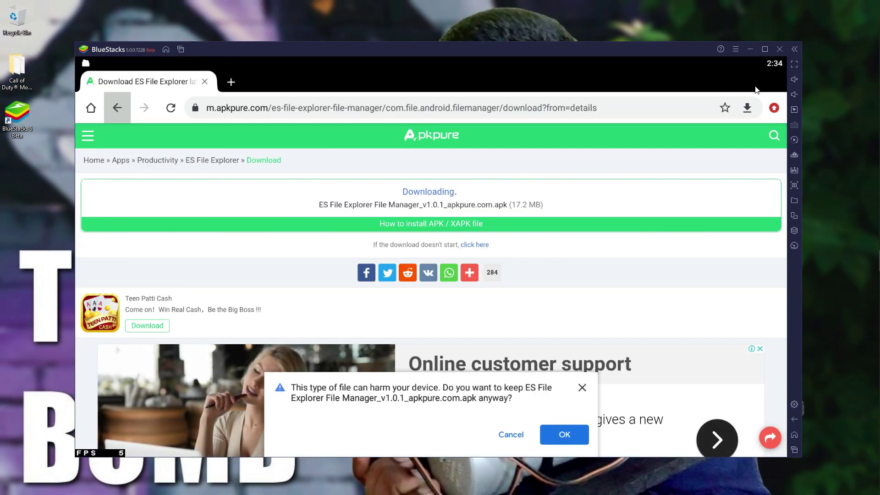
left_click(765, 49)
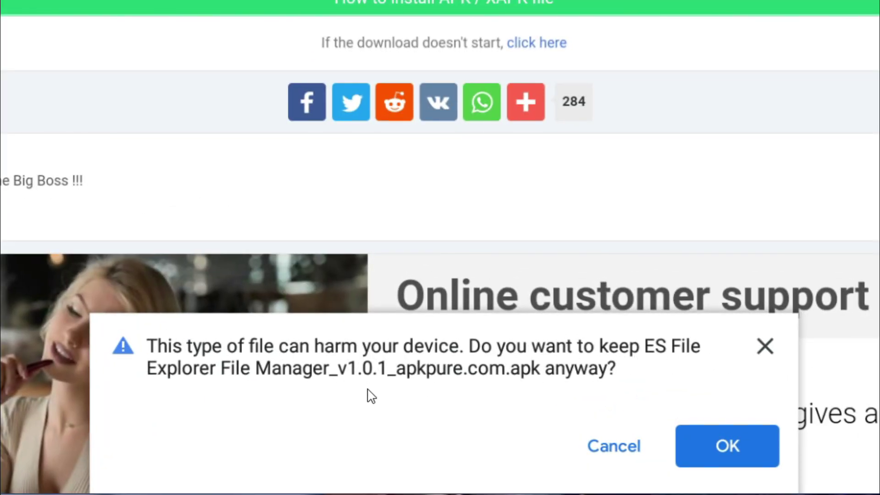
left_click(727, 447)
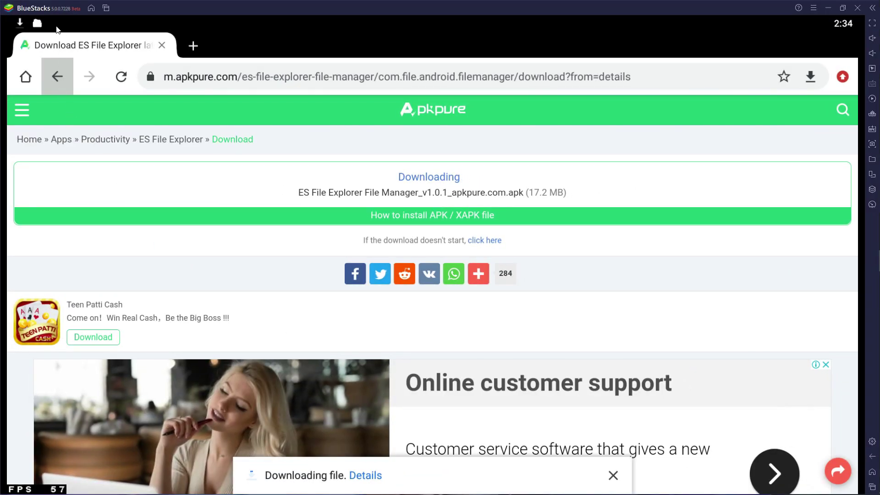
left_click_drag(59, 28, 27, 410)
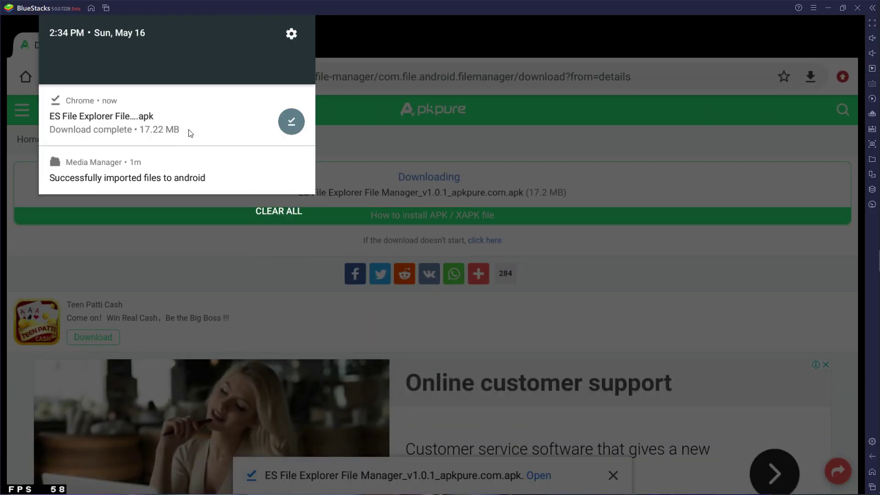
Step: Install ES File Explorer from its download notification, then switch BlueStacks to fullscreen
left_click(196, 128)
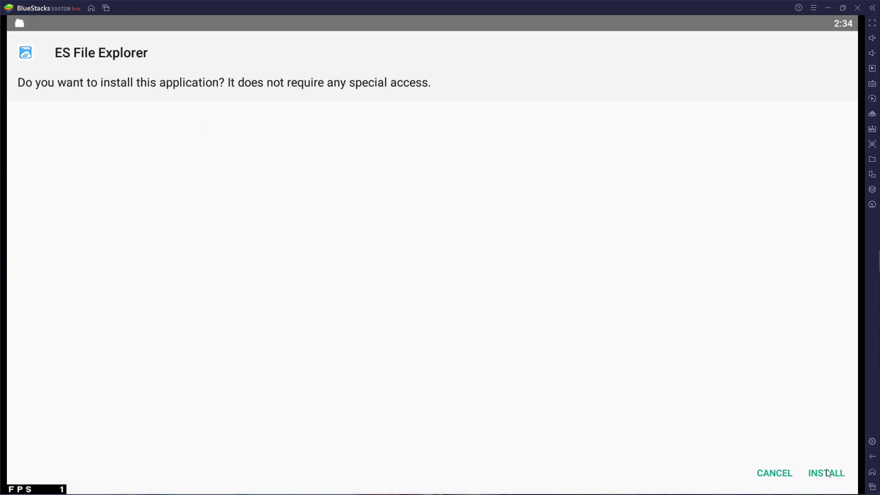
left_click(827, 473)
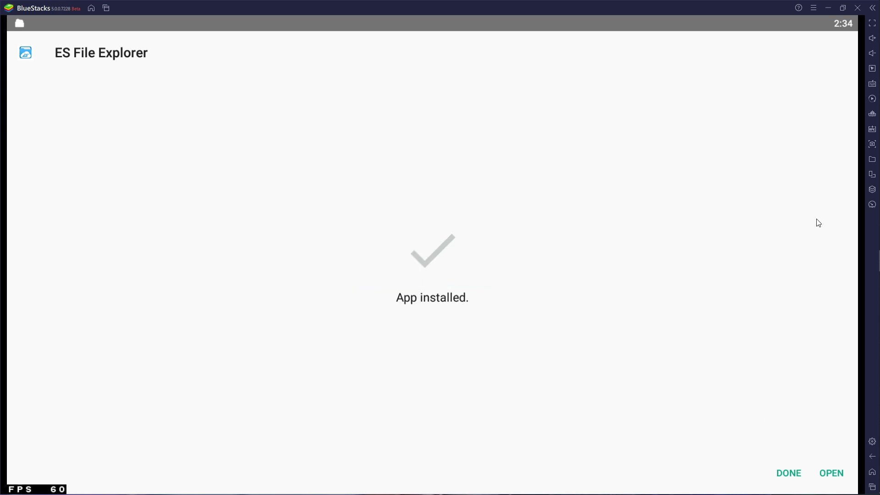
left_click(792, 475)
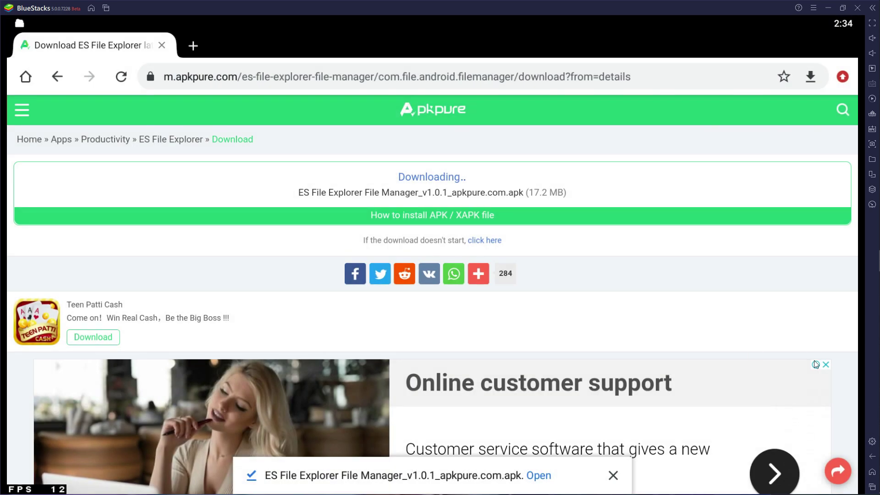
left_click(871, 24)
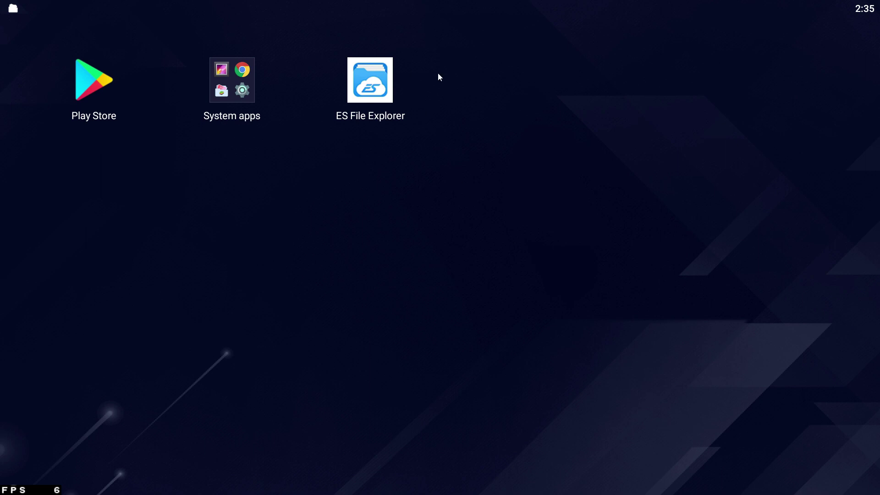
Step: Launch ES File Explorer, agree to its terms, allow media and file access, and finish the intro
left_click(380, 85)
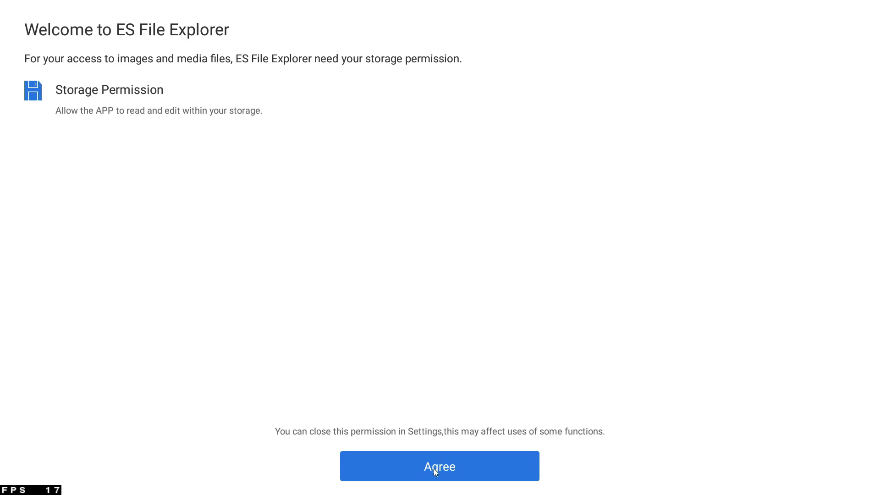
left_click(433, 470)
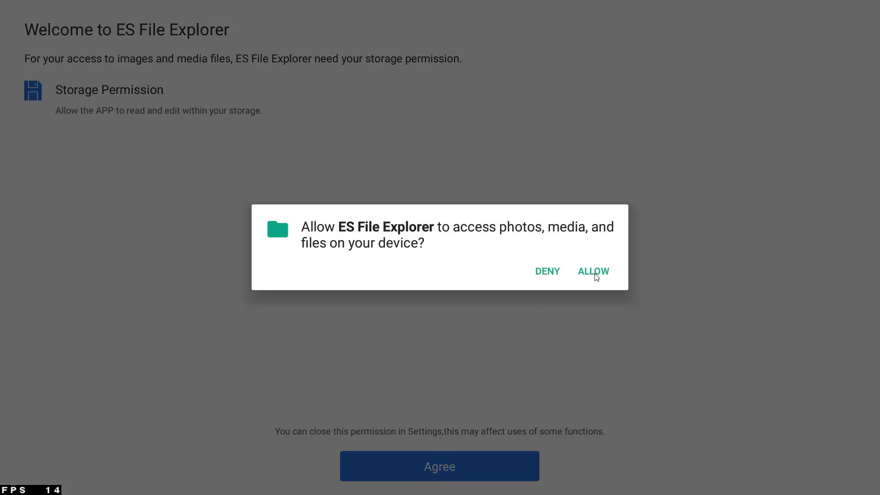
left_click(594, 272)
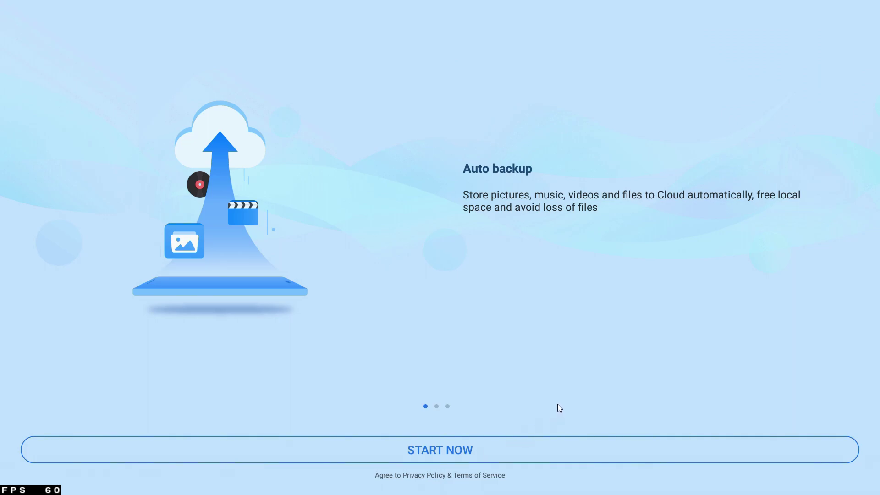
left_click(459, 449)
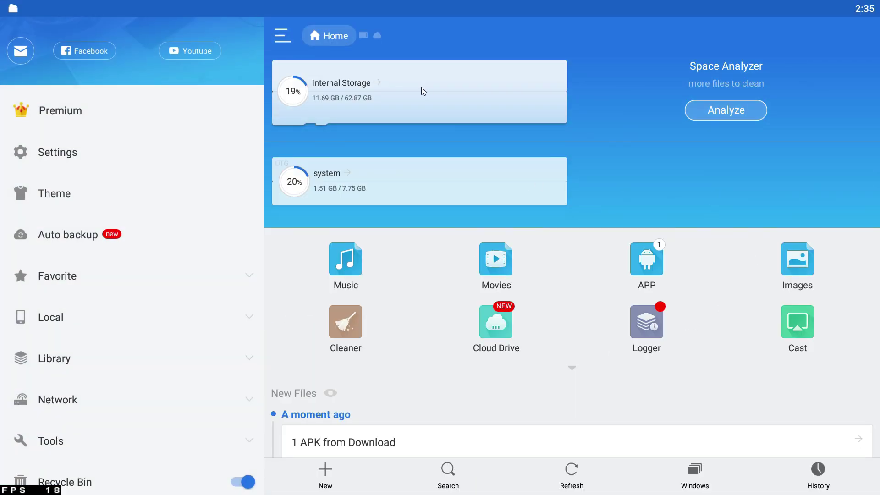
Step: Exit fullscreen, browse Internal Storage > DCIM > SharedFolder, and show com.activision.callofduty.shooter.apk's properties
left_click(297, 95)
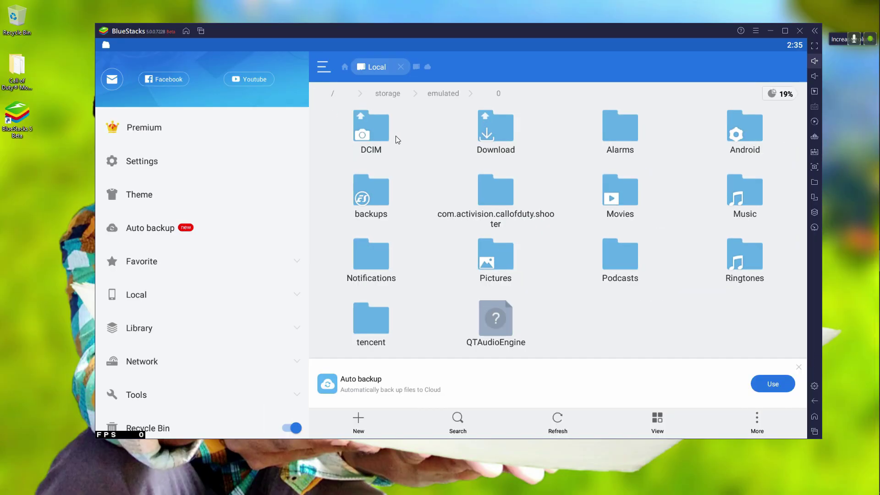
key("F11")
left_click(374, 132)
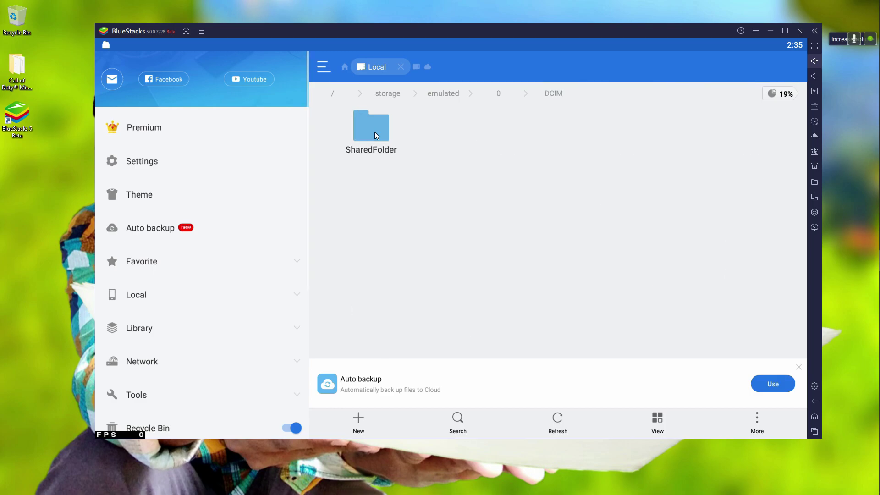
left_click(374, 132)
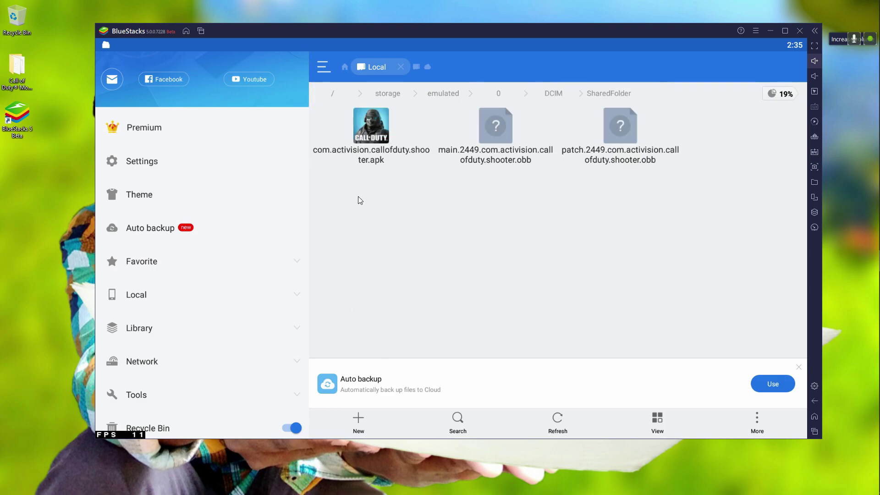
left_click(373, 130)
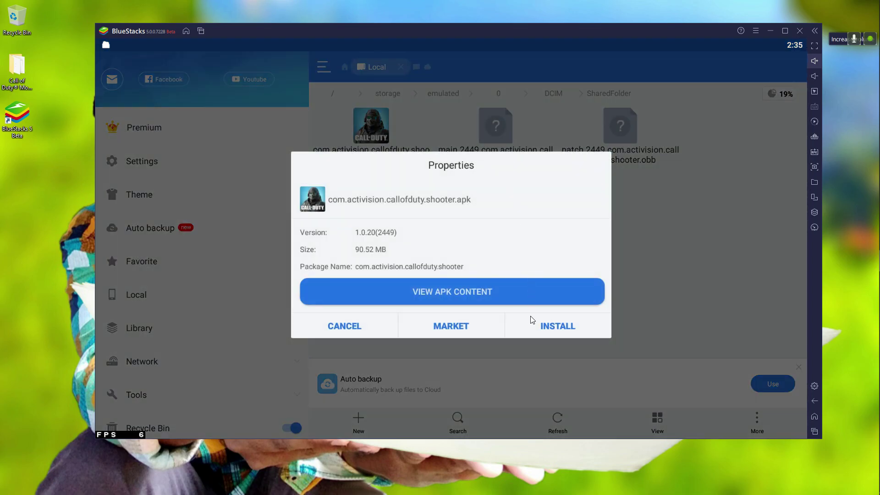
Step: Install com.activision.callofduty.shooter.apk from its Properties dialog and dismiss the finished installer
left_click(549, 329)
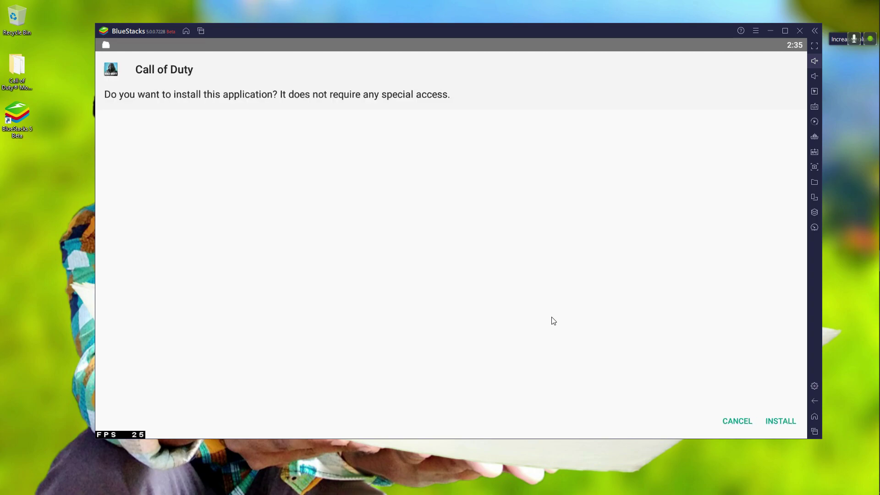
left_click(781, 423)
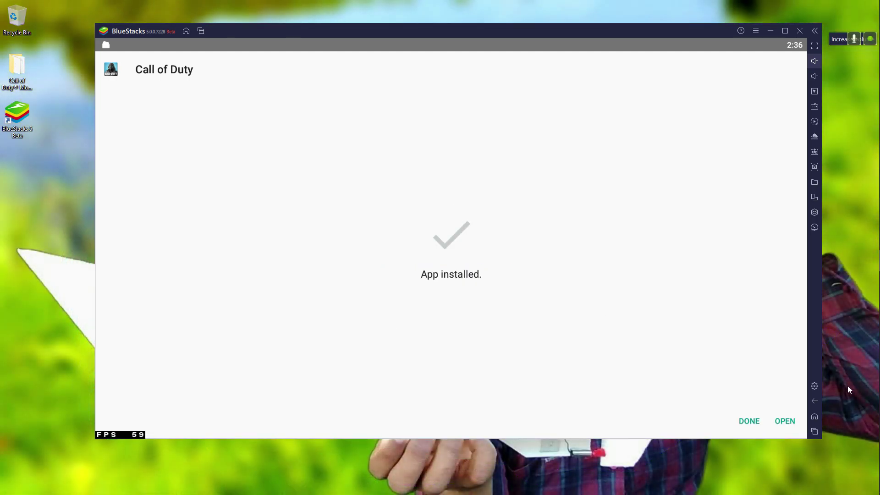
left_click(748, 421)
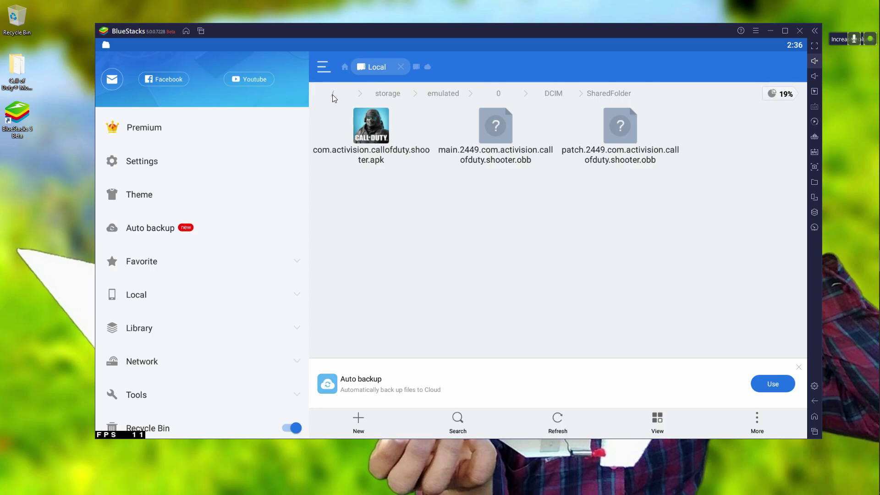
Step: From ES File Explorer's Home page, go to Internal Storage > Android
left_click(344, 67)
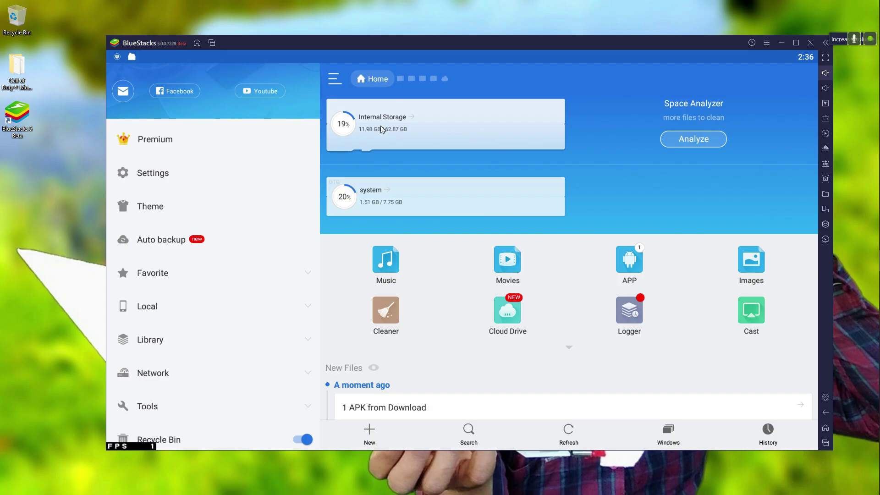
left_click(380, 127)
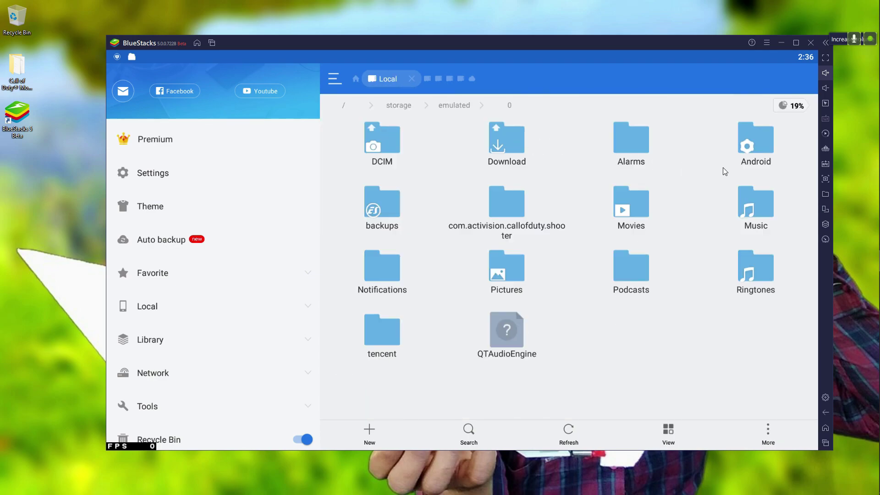
left_click(763, 141)
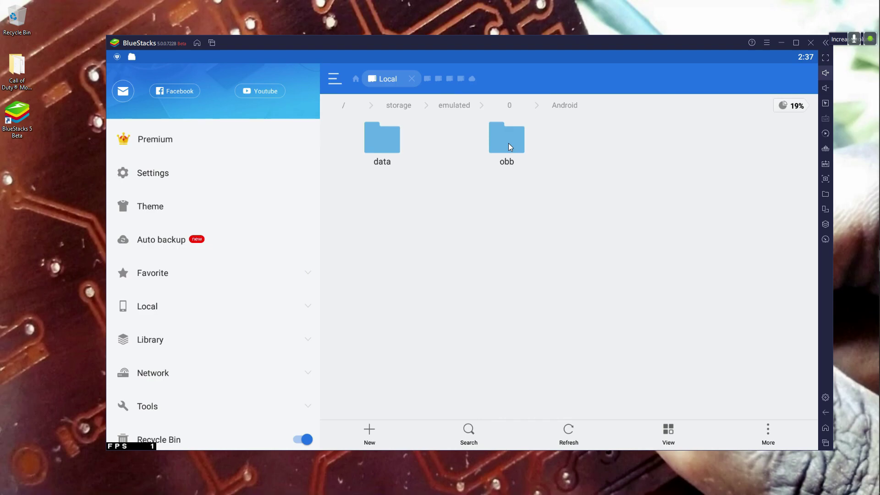
Step: Open the desktop game folder through Android > obb > com.activision.callofduty.shooter to check both OBB files
double_click(26, 84)
double_click(172, 151)
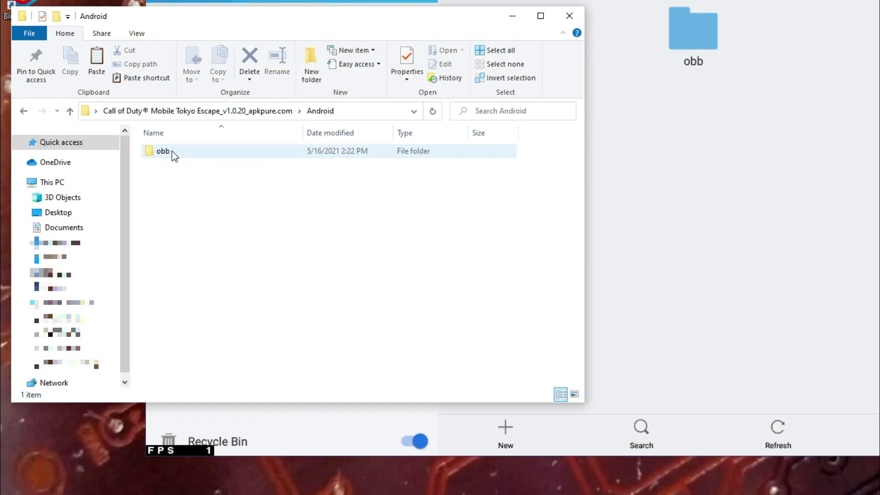
double_click(171, 150)
double_click(187, 155)
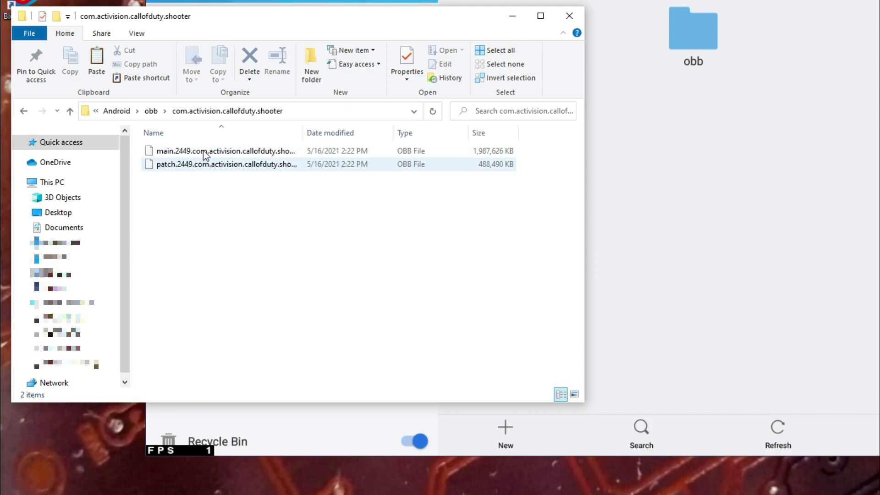
Step: Copy the com.activision.callofduty.shooter folder name from the obb folder, leaving it unchanged
left_click(72, 111)
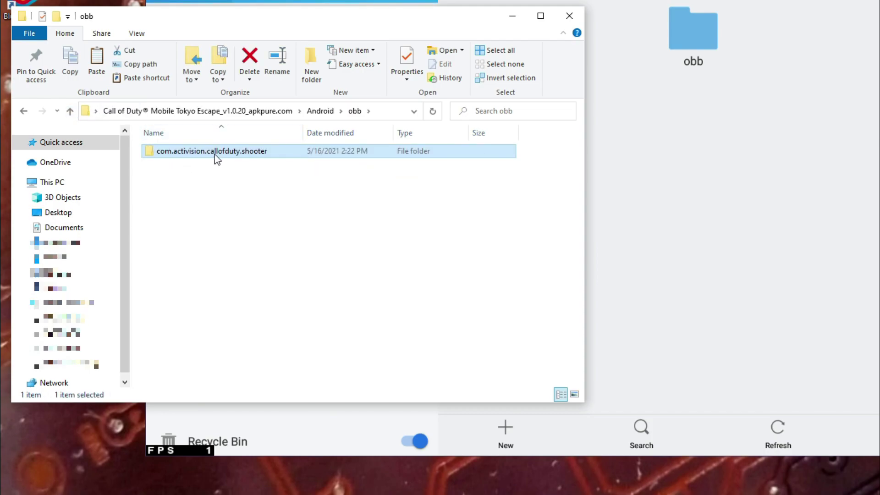
right_click(230, 157)
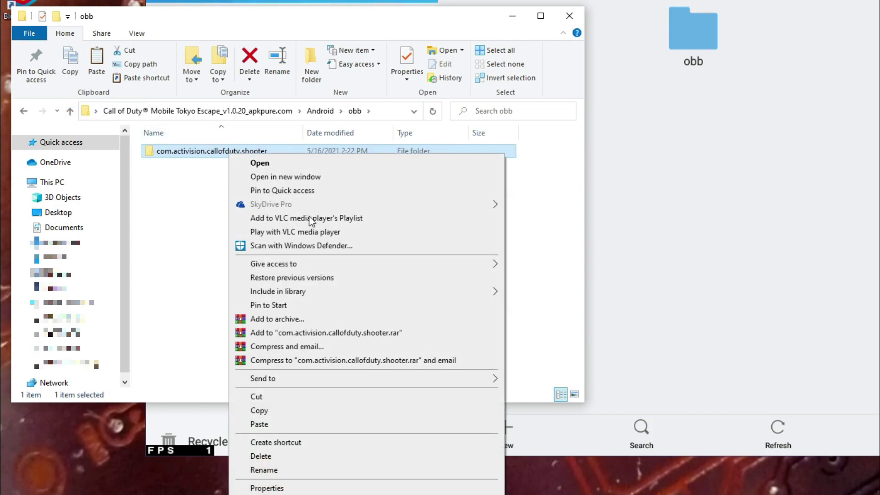
left_click(264, 470)
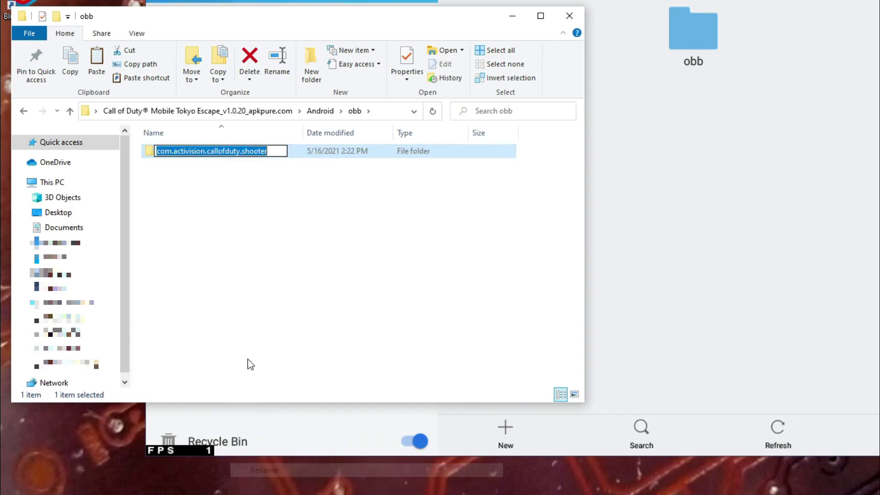
right_click(190, 153)
left_click(219, 191)
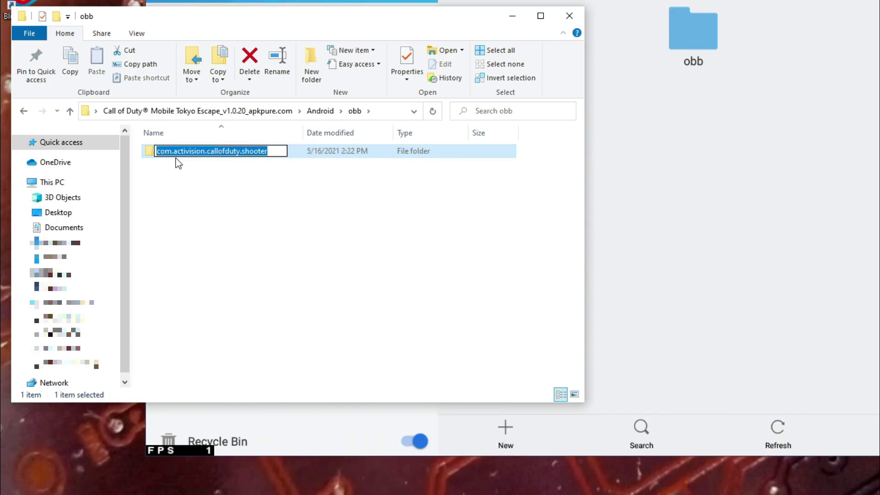
left_click(263, 210)
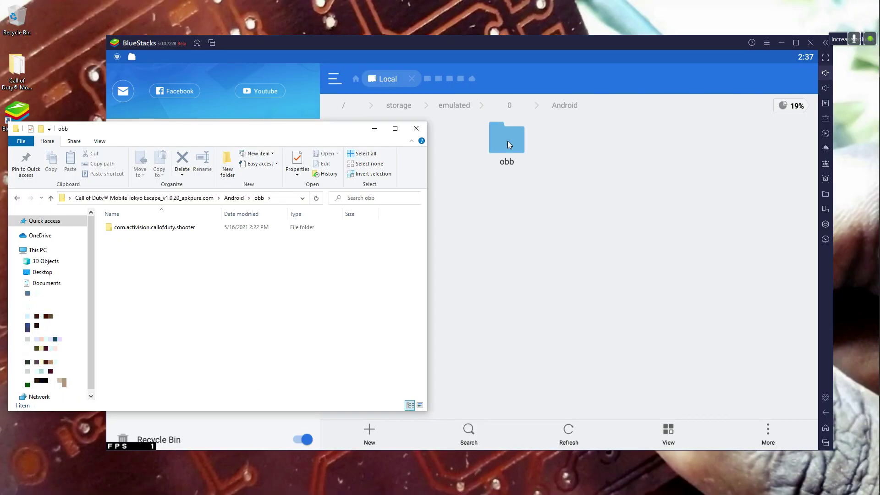
Step: In the emulator's empty Android/obb folder, create a folder named com.activision.callofduty.shooter
left_click(508, 143)
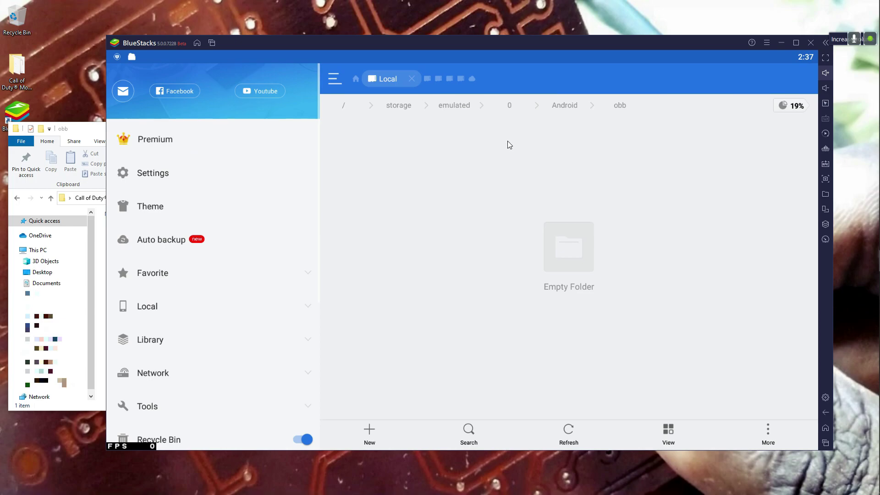
left_click(369, 431)
left_click(331, 221)
key("ctrl+v")
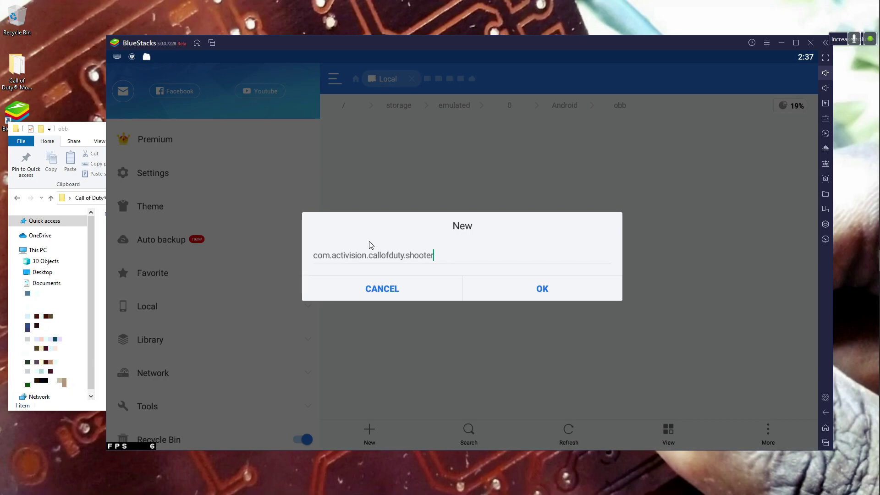
left_click(541, 289)
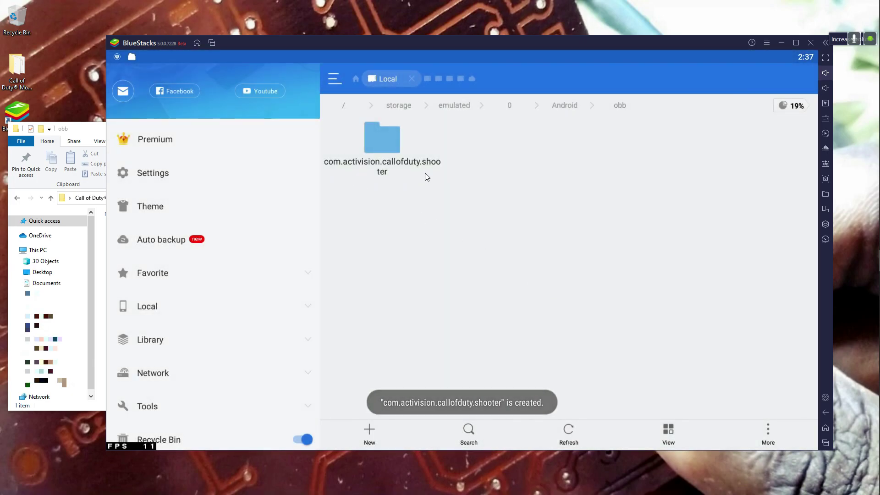
Step: Select and copy the main and patch OBB files in Internal Storage/DCIM/SharedFolder
left_click(354, 79)
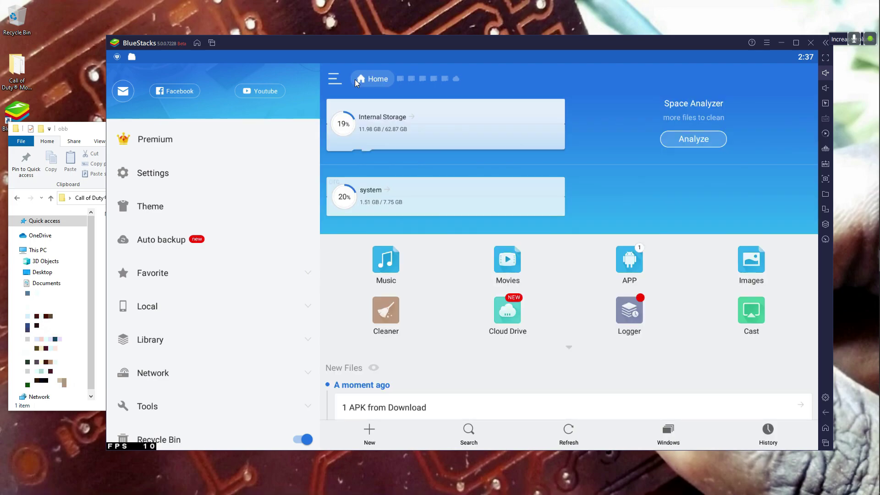
left_click(360, 129)
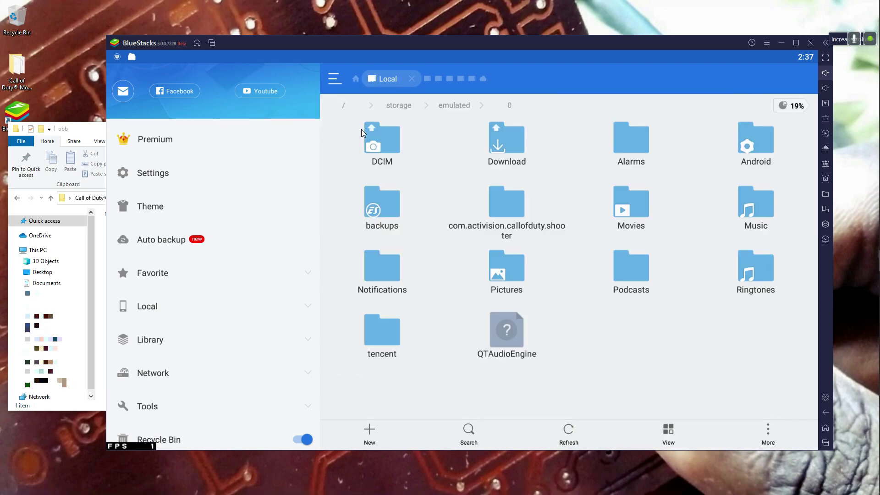
left_click(396, 143)
left_click(378, 145)
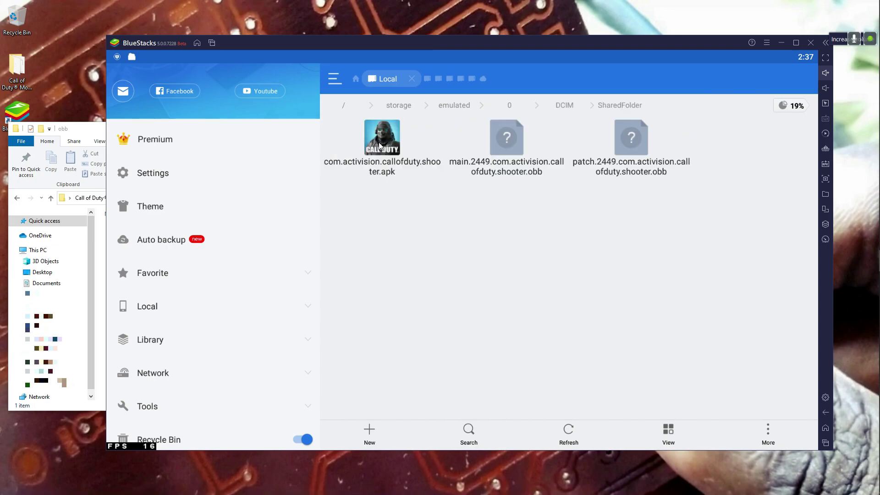
left_click(514, 147)
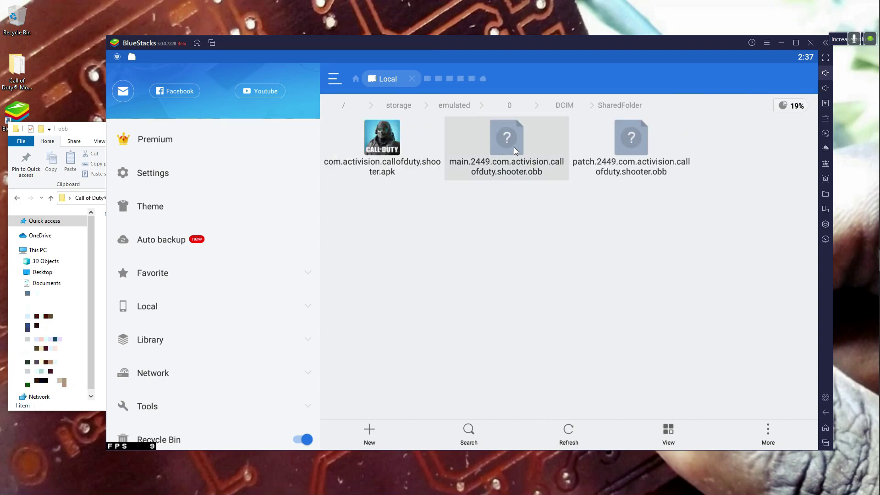
left_click(625, 141)
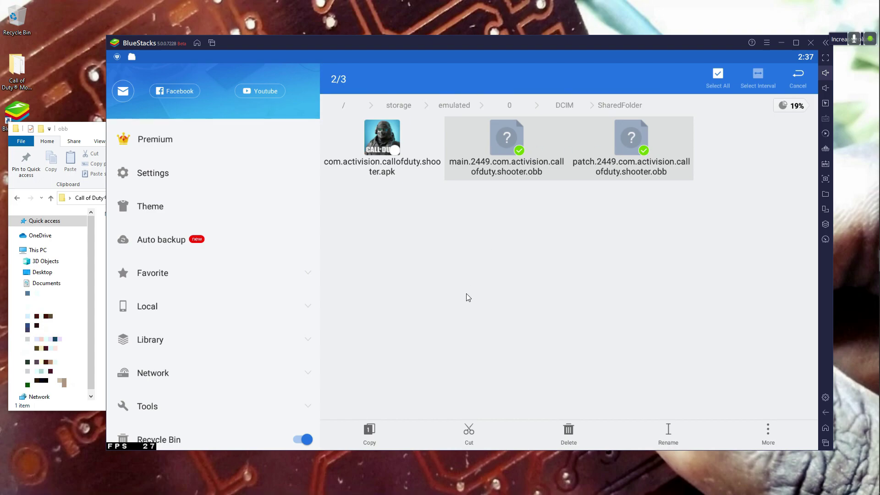
left_click(370, 430)
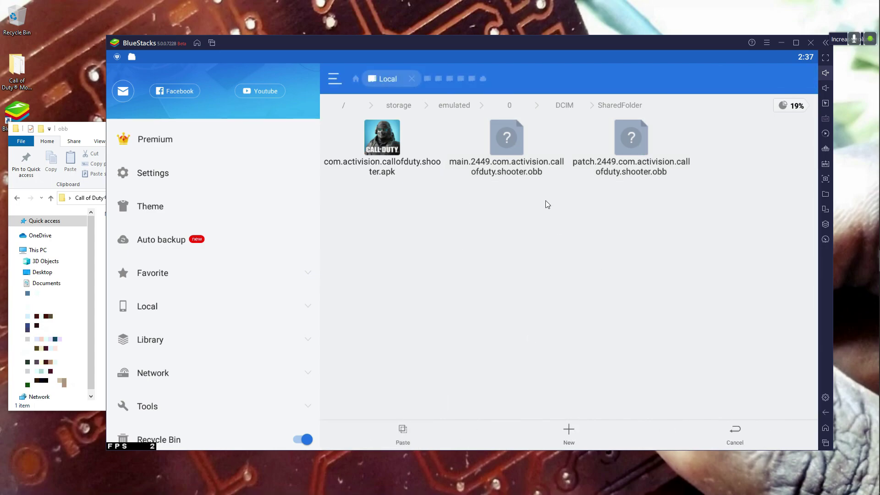
Step: Paste both OBB files into Android/obb/com.activision.callofduty.shooter, then close the Windows file window
left_click(356, 78)
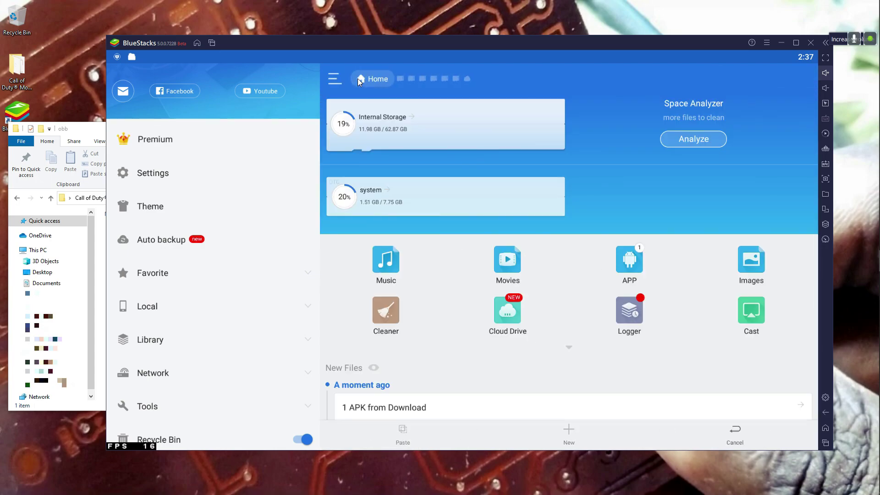
left_click(377, 122)
left_click(754, 140)
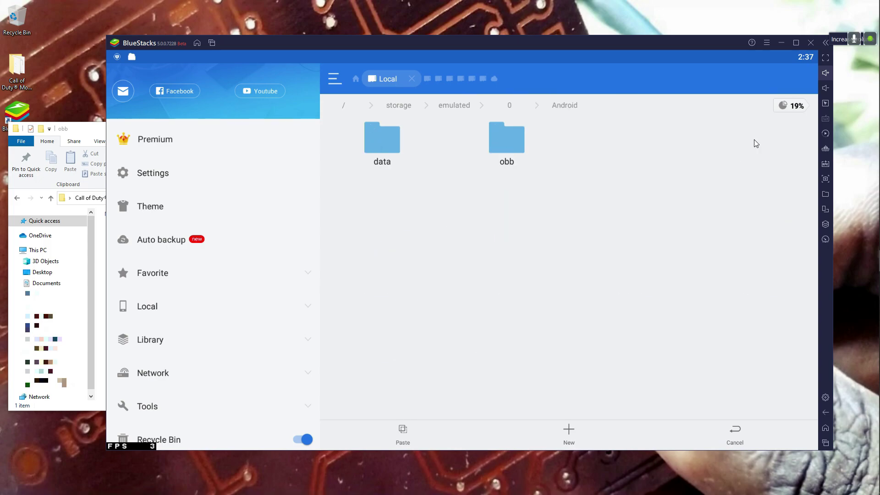
left_click(511, 133)
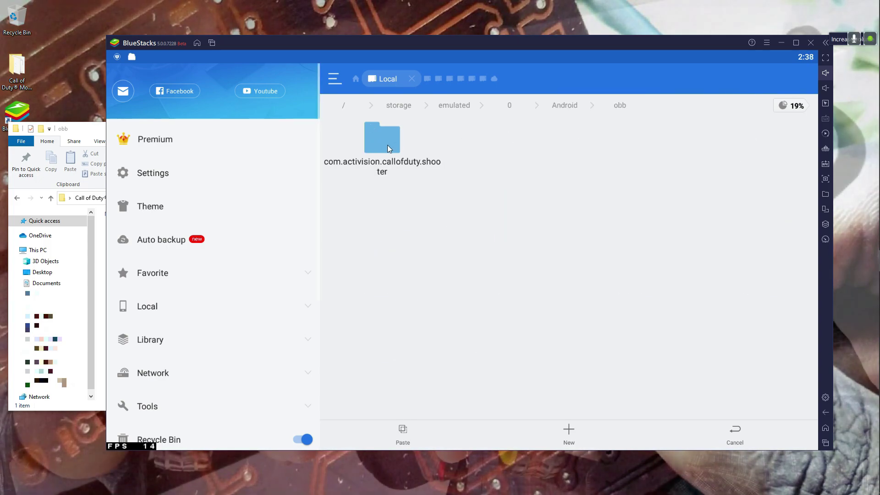
left_click(387, 145)
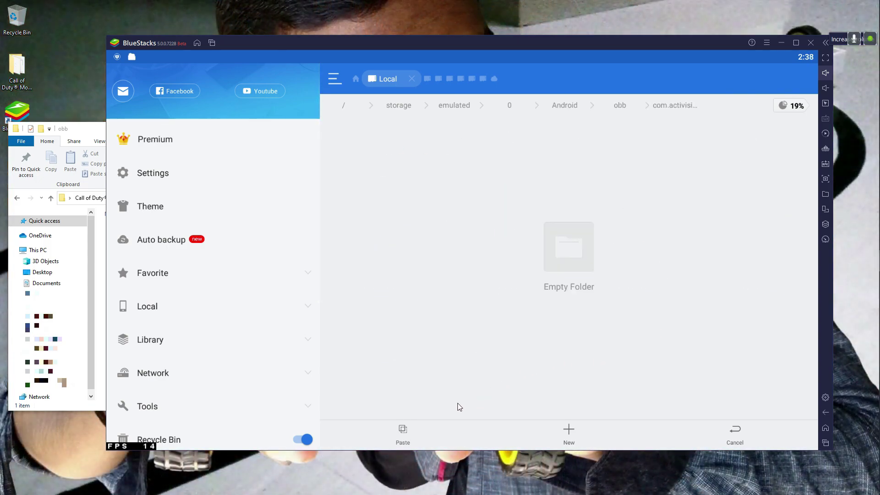
left_click(402, 429)
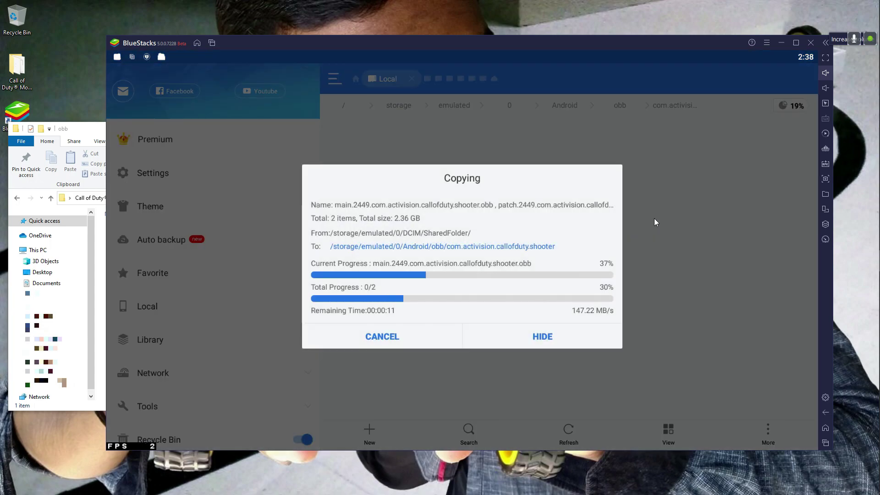
left_click(90, 126)
left_click(363, 128)
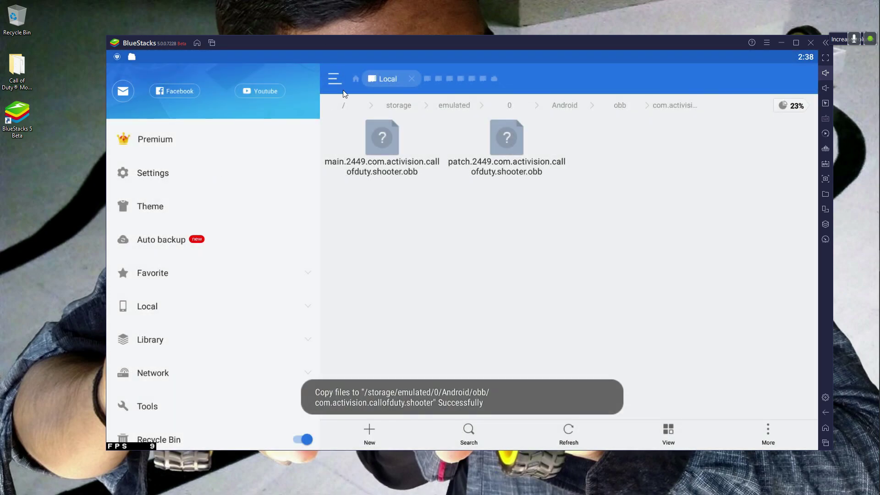
Step: Close ES File Explorer, launch Call of Duty, and allow photos/media and audio recording permissions
left_click(357, 77)
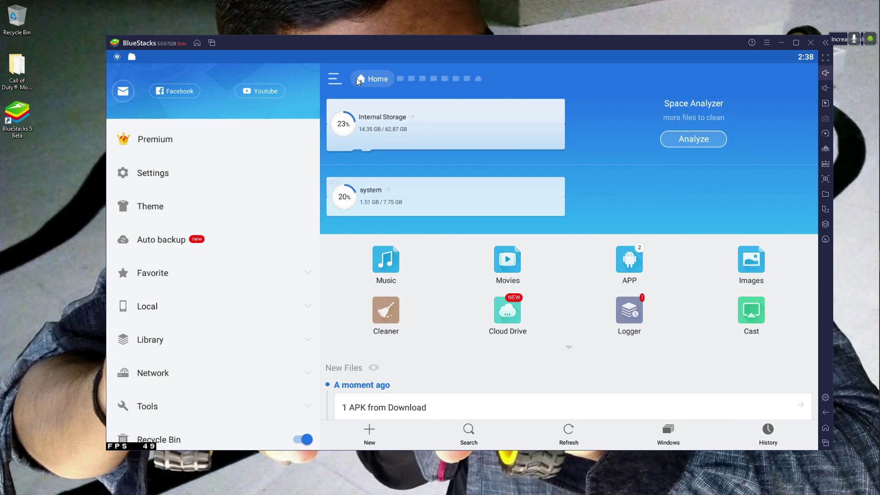
left_click(826, 414)
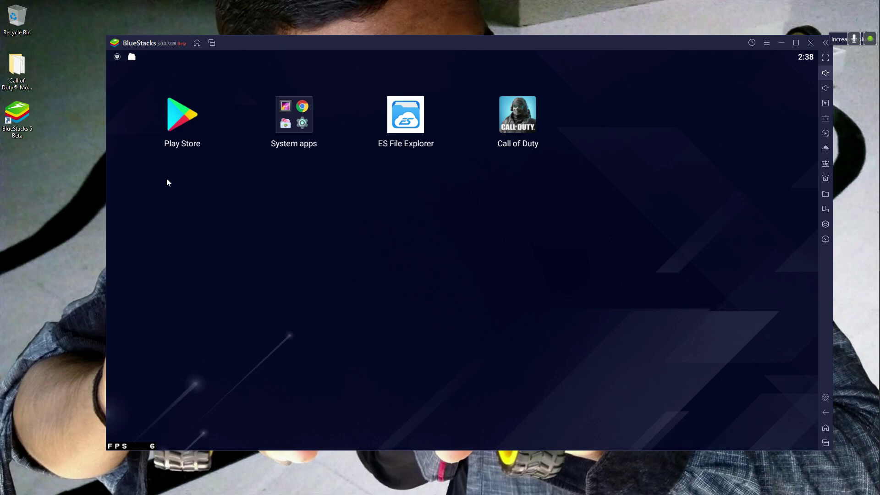
left_click(516, 121)
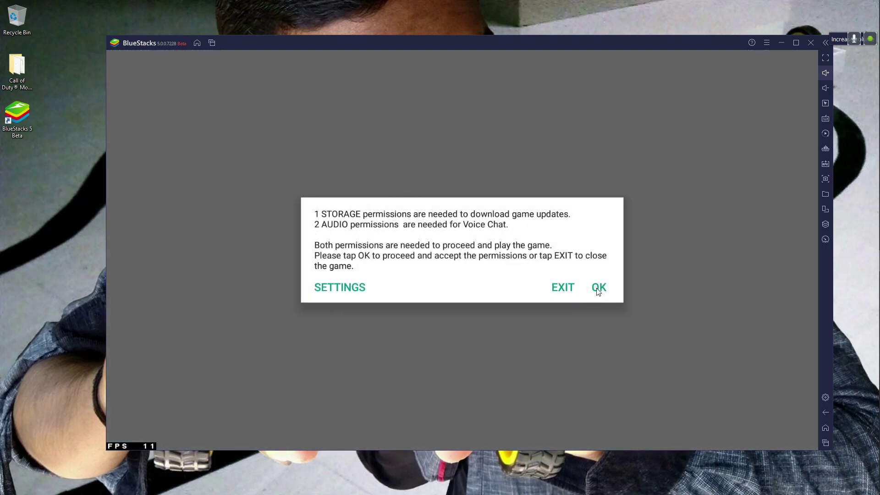
left_click(595, 291)
left_click(592, 270)
left_click(561, 272)
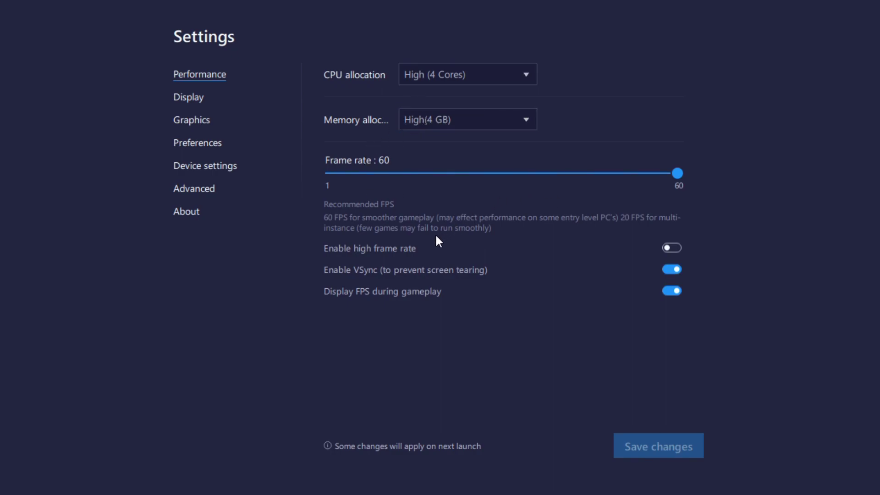
Step: Review the BlueStacks Display settings, then the Graphics settings
left_click(192, 102)
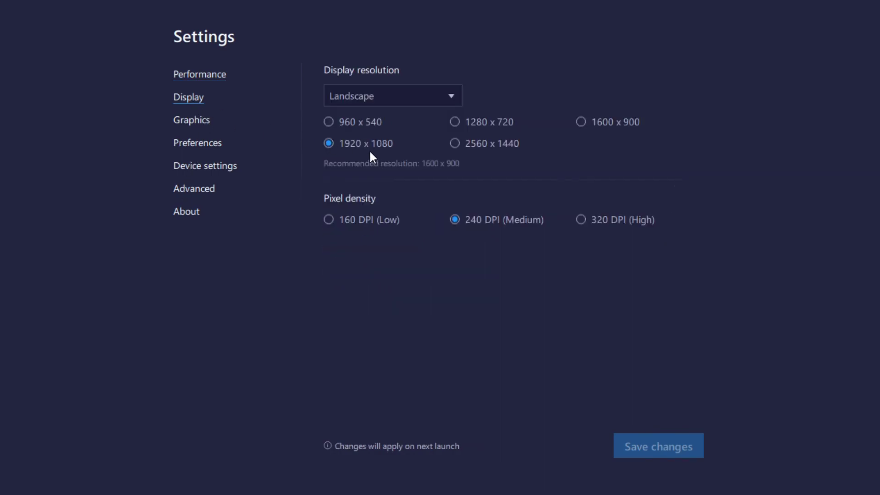
left_click(193, 127)
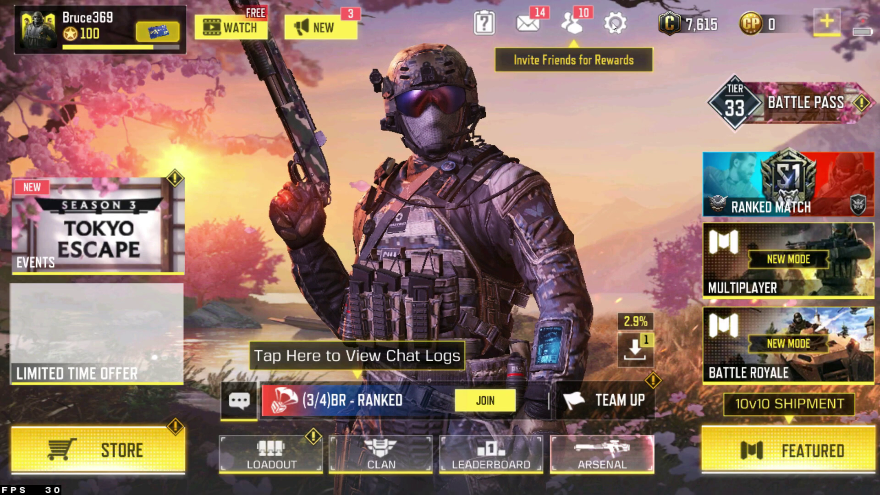
Step: In the game's Audio and Graphics settings, choose Very High graphic quality and Max frame rate
left_click(612, 23)
left_click(291, 72)
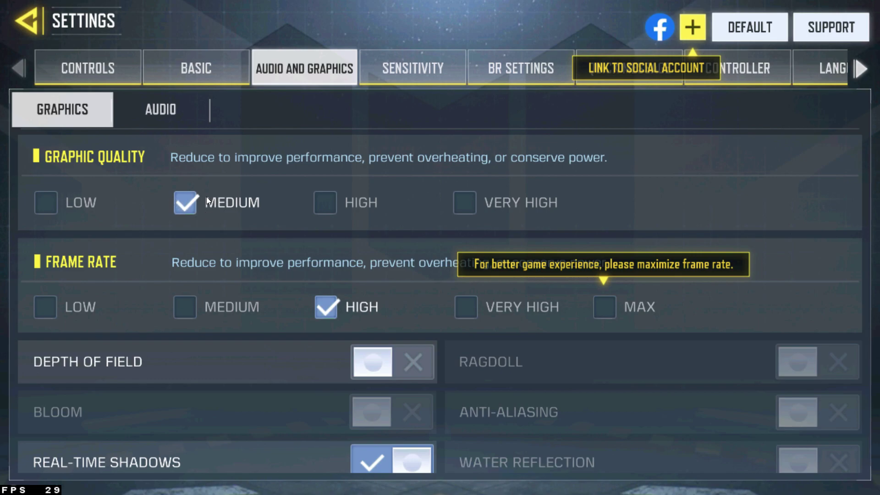
left_click(467, 201)
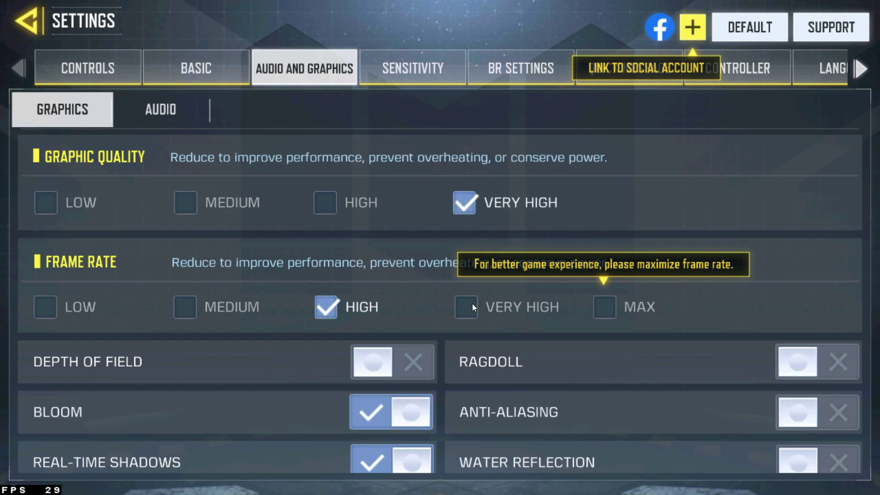
left_click(603, 310)
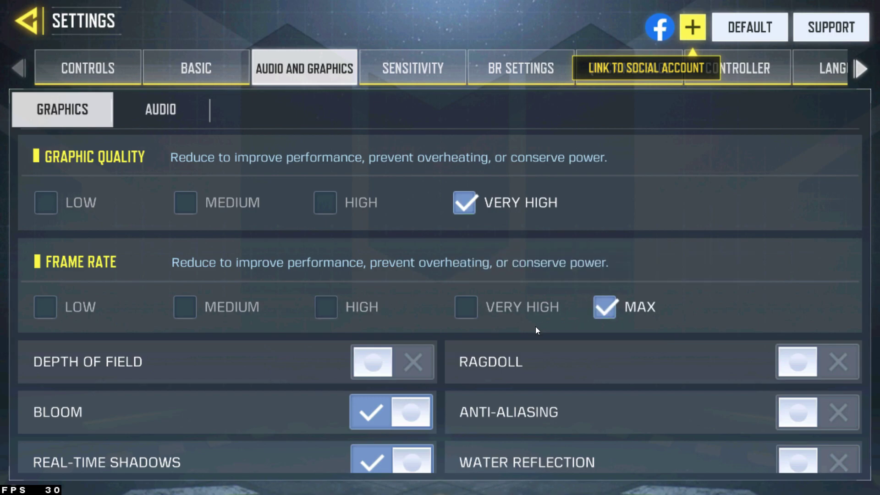
scroll(431, 328, "down", 3)
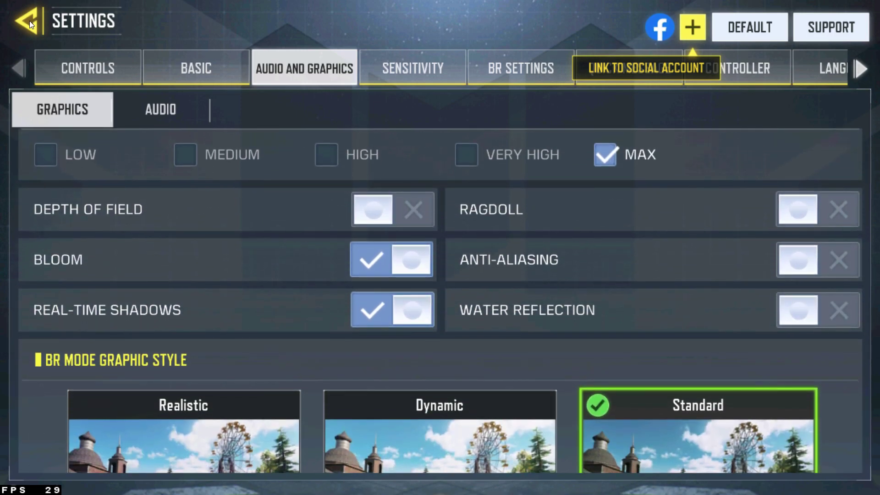